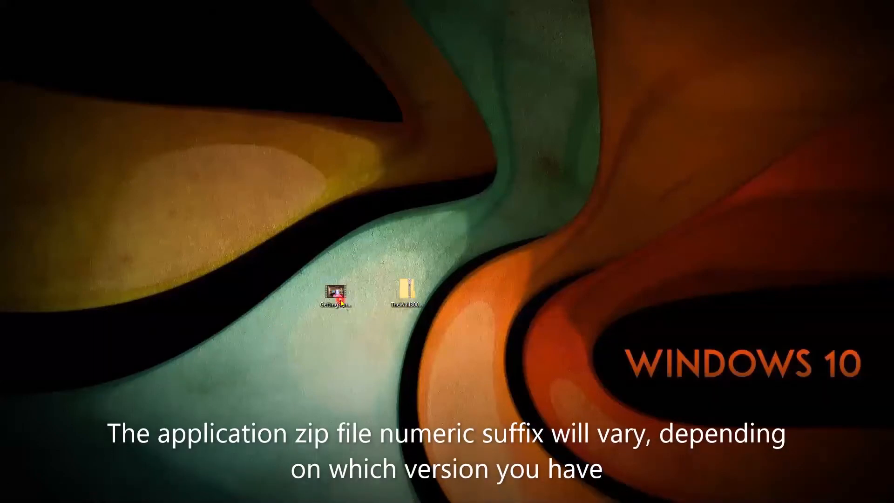
Start Extract All on the desktop TheWall3009 zip, targeting a TheWall3009 folder on the desktop
left_click(406, 301)
right_click(410, 289)
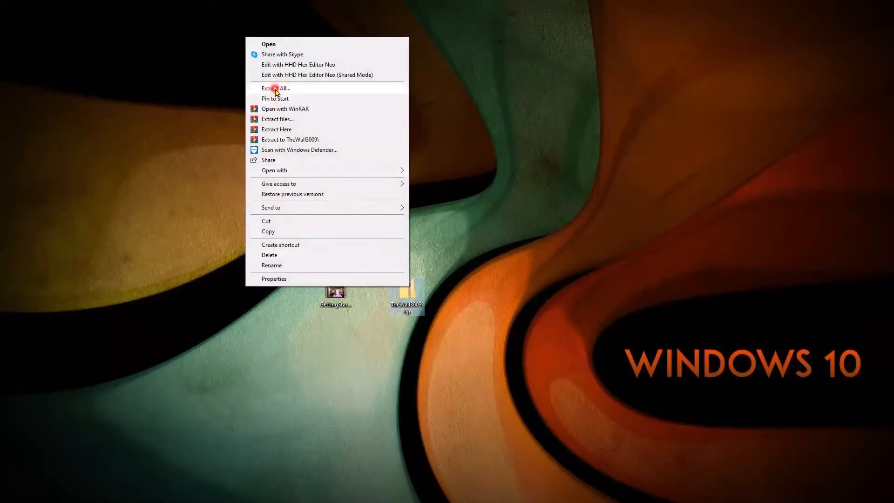
left_click(276, 89)
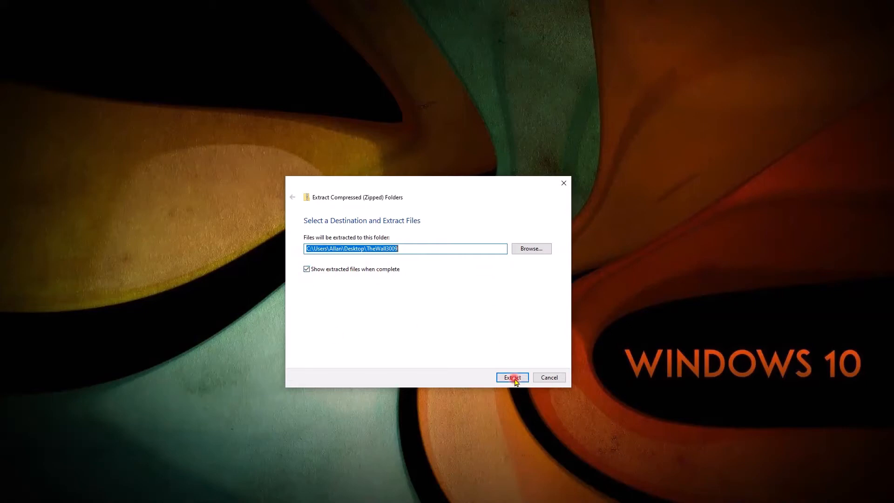
Extract the archive into the TheWall3009 folder and look through its extracted items
left_click(512, 378)
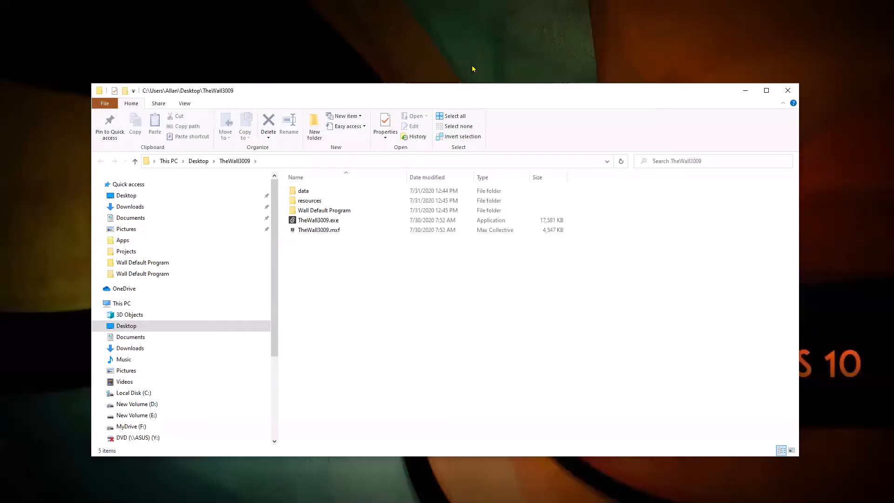
left_click(418, 193)
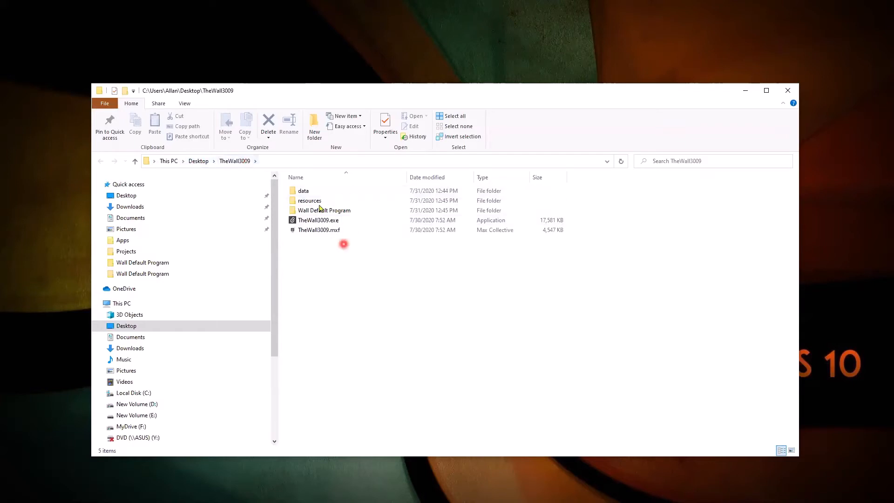
left_click(310, 191)
left_click(312, 210)
left_click(309, 220)
left_click(316, 200)
left_click(310, 191)
left_click(308, 200)
left_click(321, 210)
left_click(331, 220)
left_click(316, 230)
left_click(316, 221)
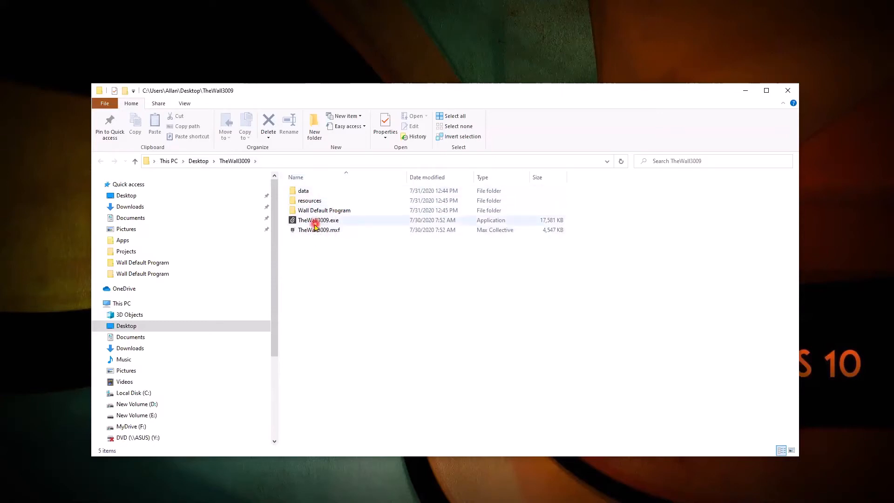
left_click(313, 229)
left_click(310, 221)
left_click(304, 231)
Select TheWall3009.exe in the extracted folder
left_click(304, 222)
left_click(307, 230)
left_click(309, 223)
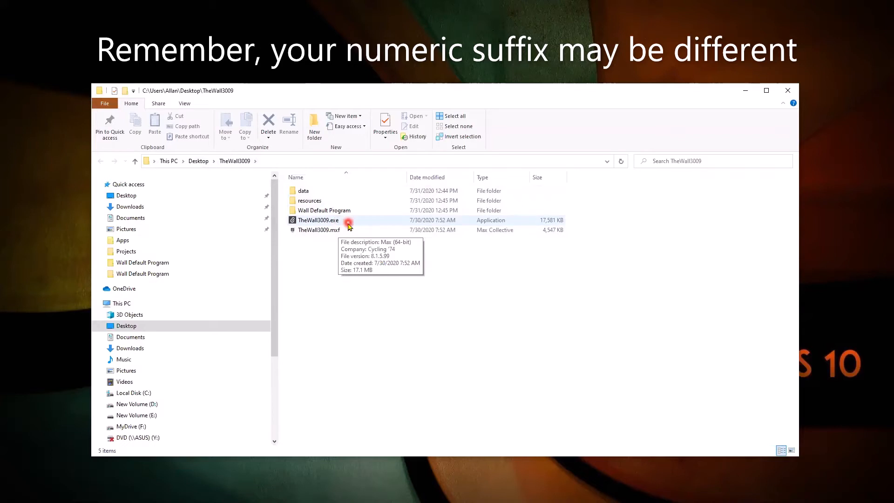
left_click(506, 222)
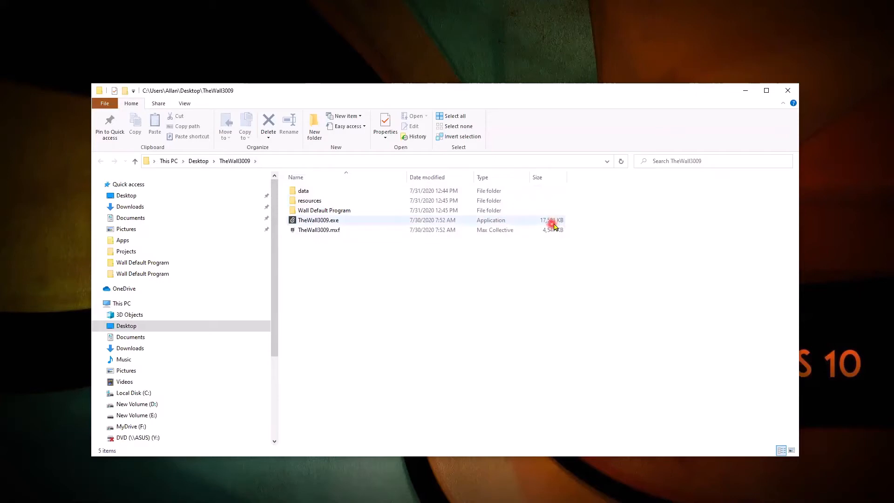
left_click(333, 223)
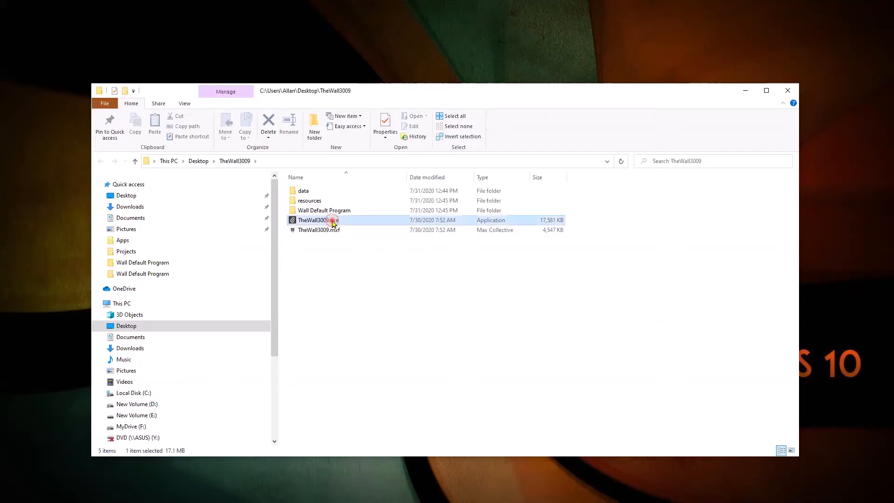
Launch TheWall3009.exe to get a blank project of 16-step voice sequencers
double_click(334, 223)
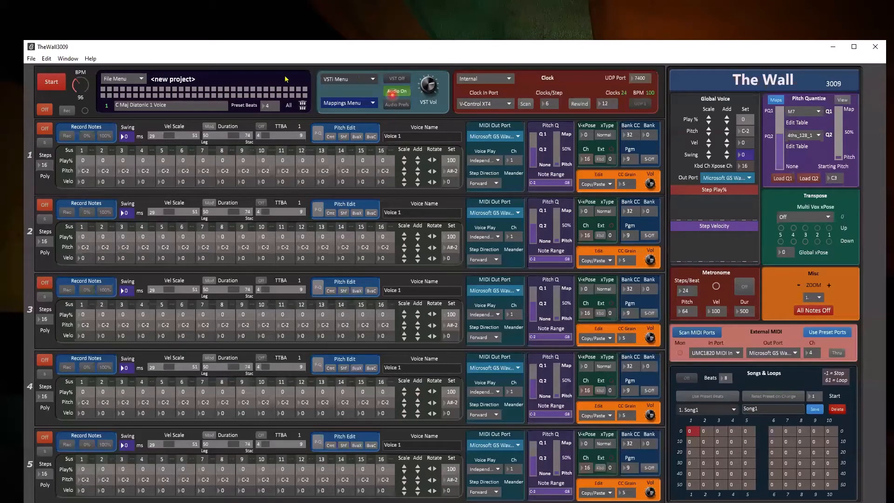
left_click(398, 105)
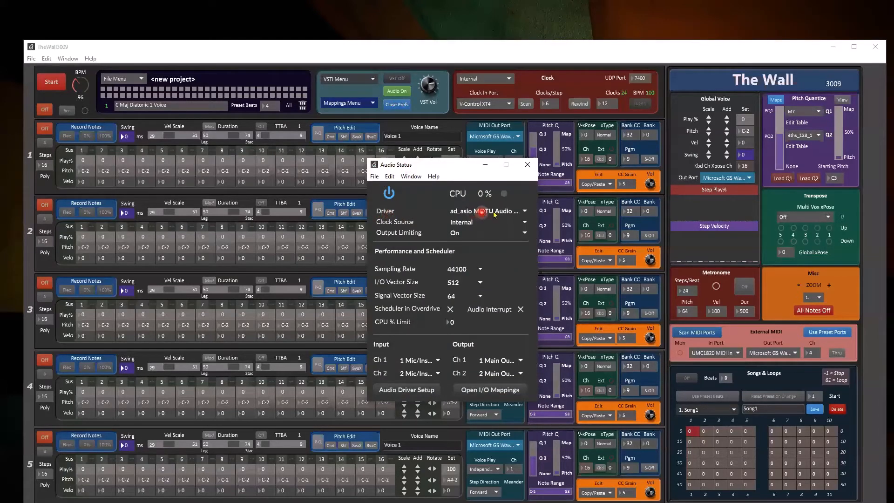
left_click(518, 212)
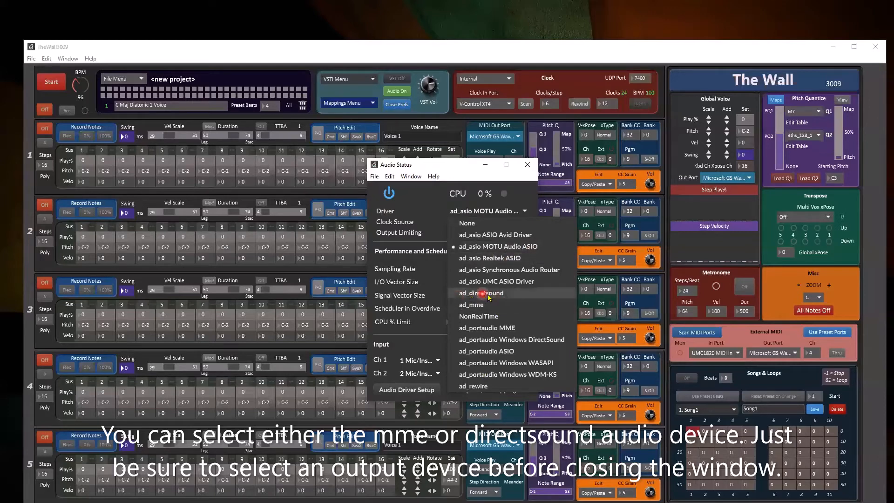
left_click(494, 247)
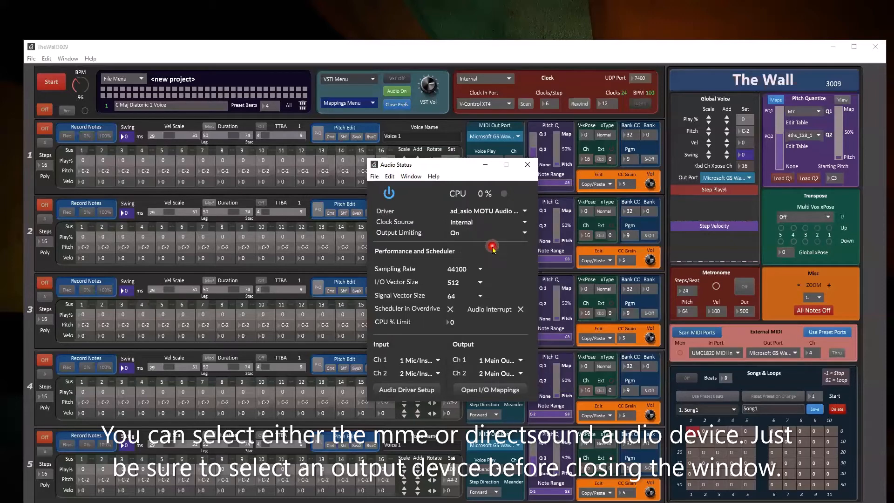
left_click(398, 105)
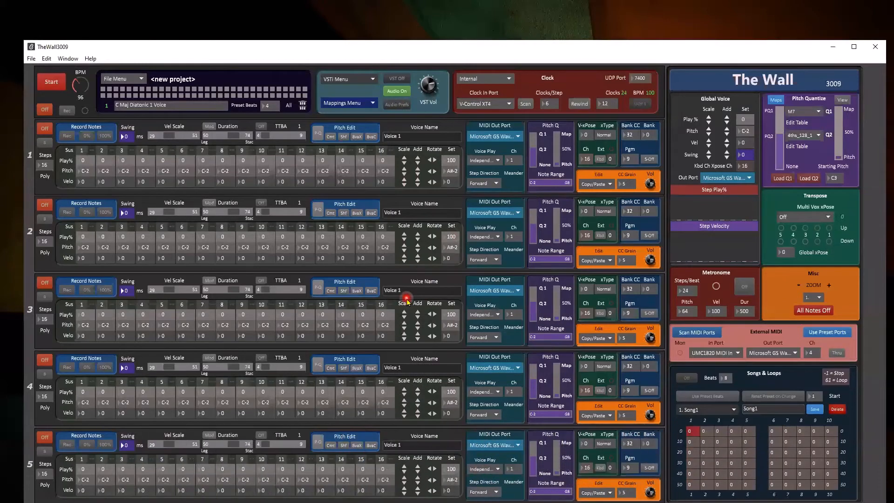
left_click(176, 135)
left_click(241, 136)
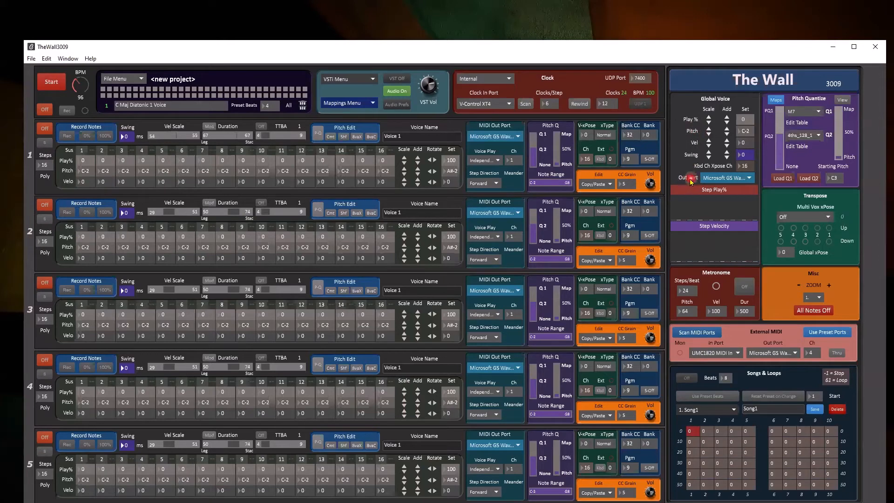
left_click(739, 180)
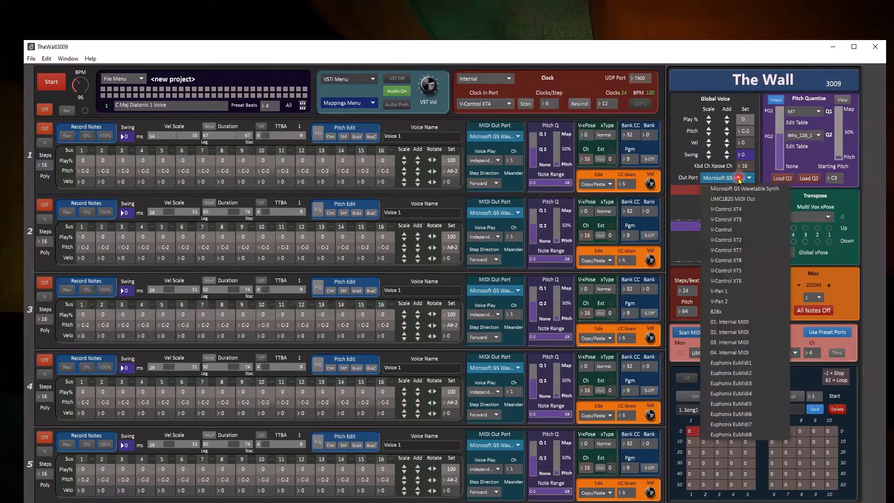
left_click(722, 312)
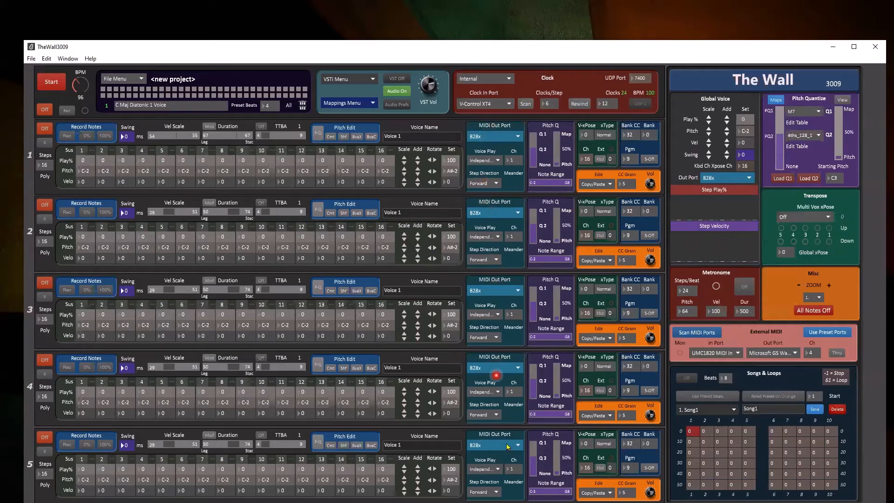
left_click(497, 137)
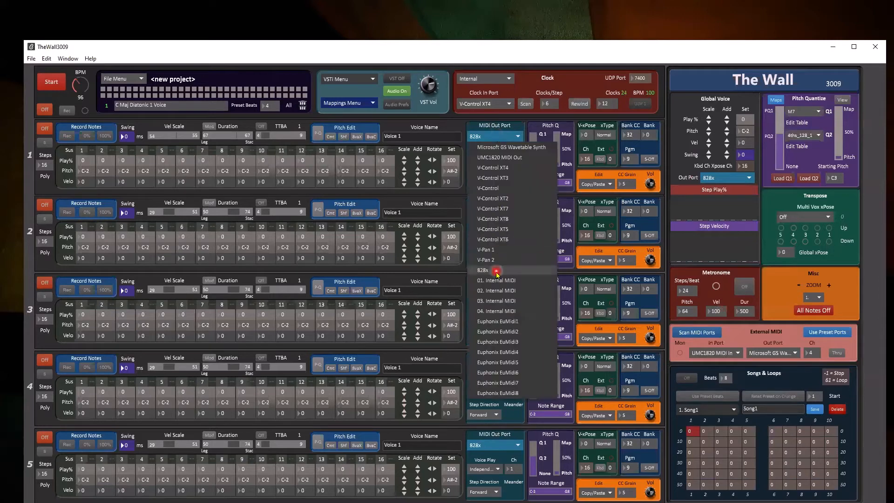
left_click(495, 139)
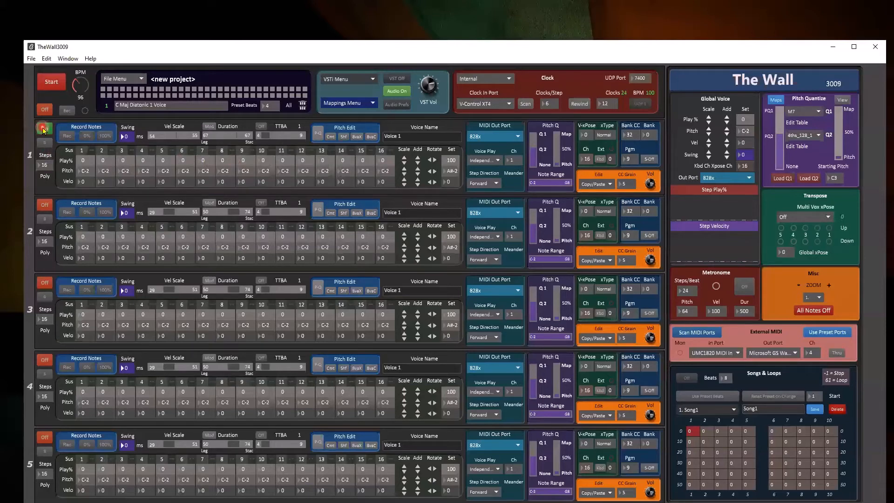
Toggle all voices on and off, then leave only voice 1 switched on
left_click(44, 110)
left_click(45, 110)
left_click(43, 129)
left_click(43, 129)
left_click(45, 130)
Set all 16 steps of voice 1 to Play% 100 and pitch C3
left_click(456, 159)
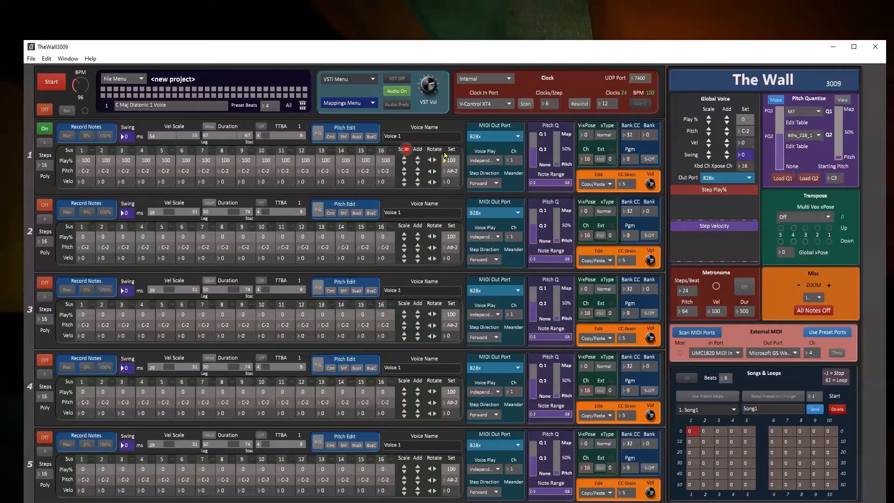
left_click_drag(451, 160, 452, 139)
left_click(430, 276)
left_click(450, 170)
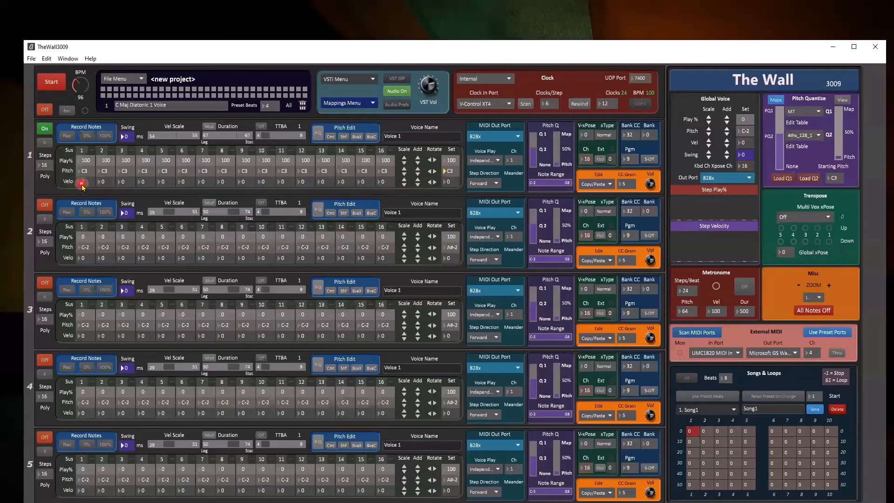
Apply velocity 105 to all 16 steps of voice 1 from the Velo Set cell
left_click(449, 186)
left_click(450, 186)
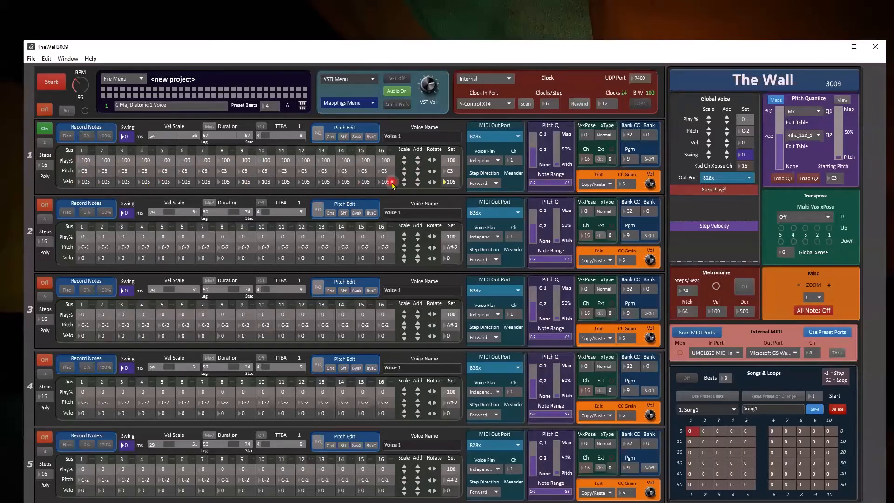
Start playback and lower voice 1's Velo Set value to 84 on every step
left_click(53, 86)
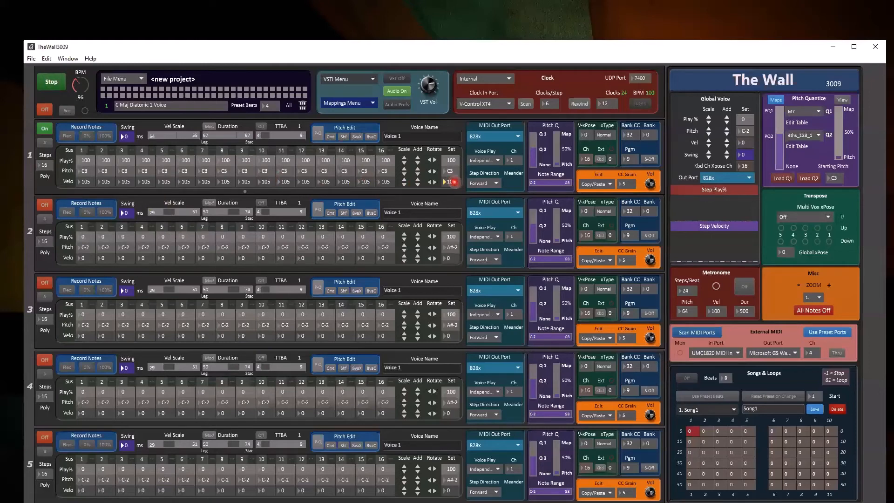
mouse_move(453, 183)
left_mouse_down()
mouse_move(454, 197)
mouse_move(457, 170)
left_mouse_up()
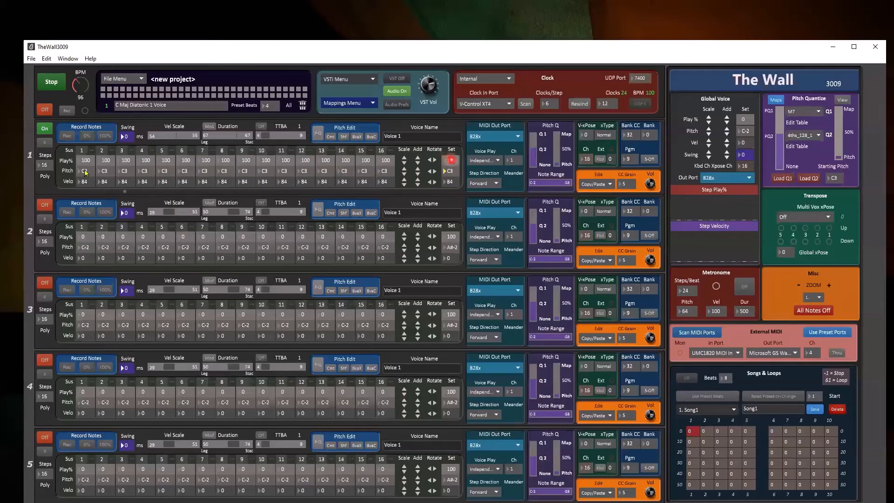
Drag voice 1's Play% Set value down, setting all steps to 60
left_click_drag(451, 159, 451, 112)
left_click(452, 159)
left_click(452, 160)
Change step 1's pitch to A3 and step 9's to C4, and accent both steps' velocities
left_click(87, 172)
left_click_drag(88, 173, 250, 179)
left_click(251, 175)
left_click_drag(346, 174, 347, 168)
left_click_drag(85, 182, 79, 138)
left_click_drag(247, 188, 256, 123)
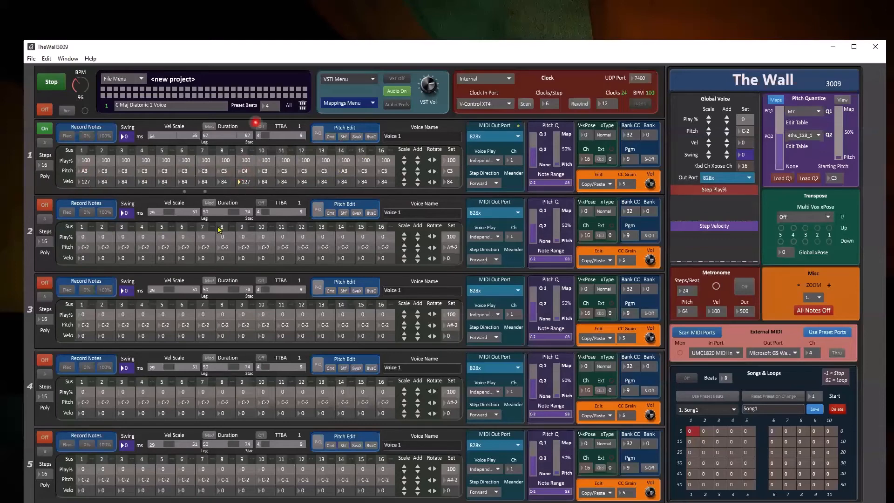
Adjust Play% to 97 and scale velocities to 78 with 113 accents, then stop playback
left_click(418, 163)
left_click(418, 163)
left_click(418, 162)
left_click(418, 161)
left_click(418, 159)
left_click(418, 158)
left_click(418, 185)
left_click(418, 185)
left_click(418, 185)
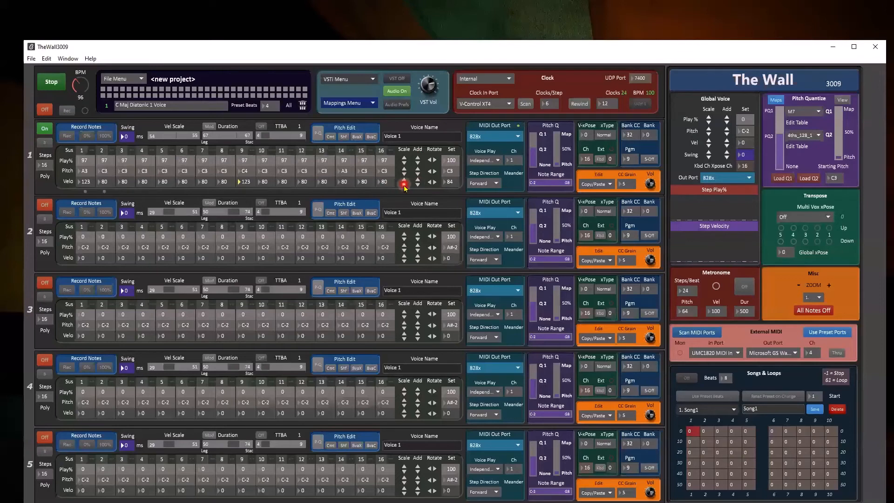
left_click(404, 186)
left_click(404, 179)
left_click(52, 85)
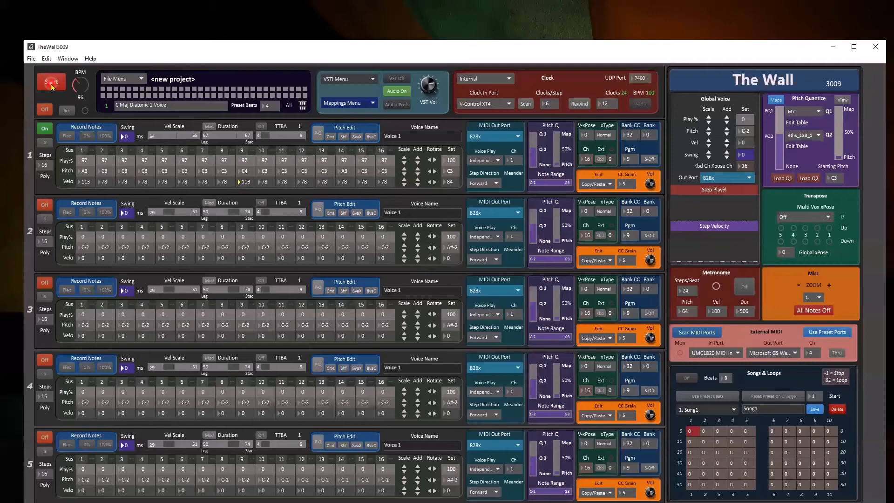
Arm note recording for voice 1 with the Record Notes Rec button
left_click(61, 166)
left_click(104, 172)
left_click(66, 136)
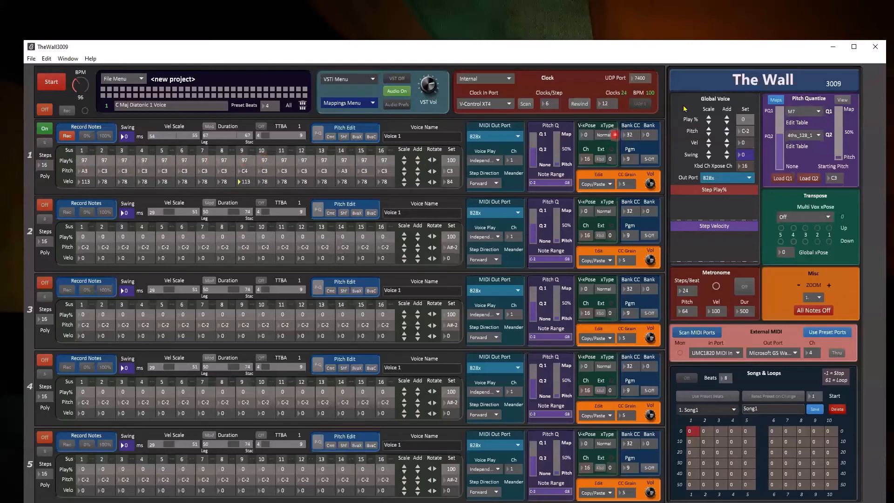
Switch Pitch Quantize Q1's scale from M7 to Chromatic_128
left_click(811, 111)
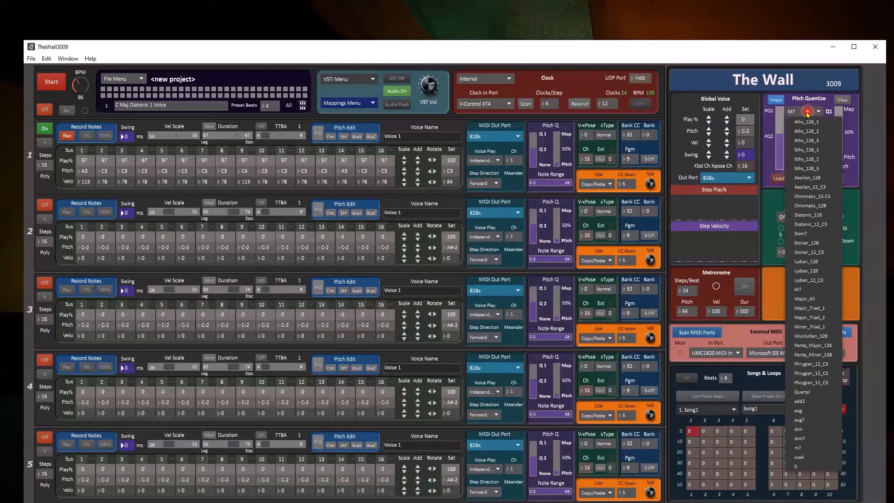
left_click(821, 206)
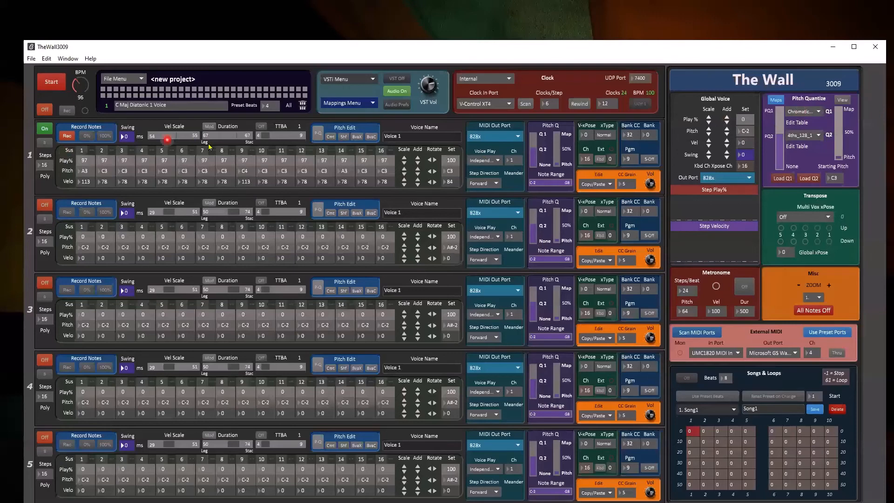
Disarm recording and load the chromatic scale so voice 1's 16 steps run C3 to D#4
left_click(65, 136)
left_click(784, 181)
left_click(787, 179)
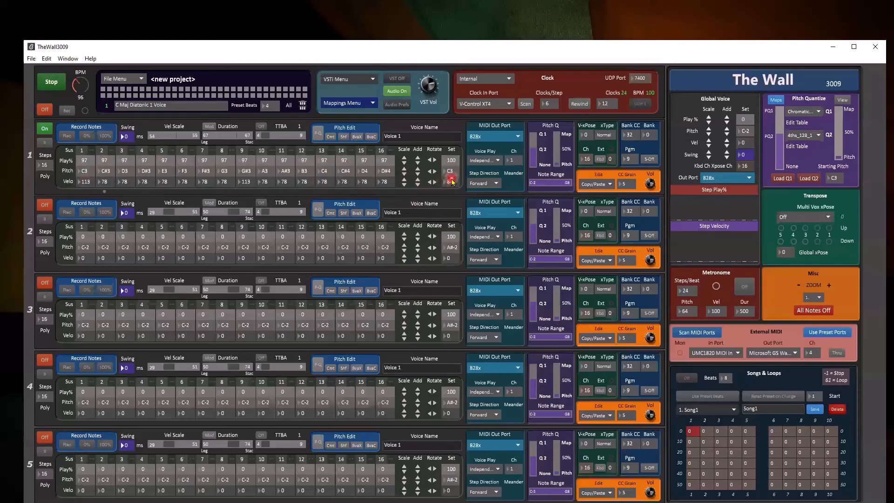
Set every voice 1 step to velocity 91 and bring Play% back to 100
left_click(453, 181)
left_click_drag(453, 179, 451, 184)
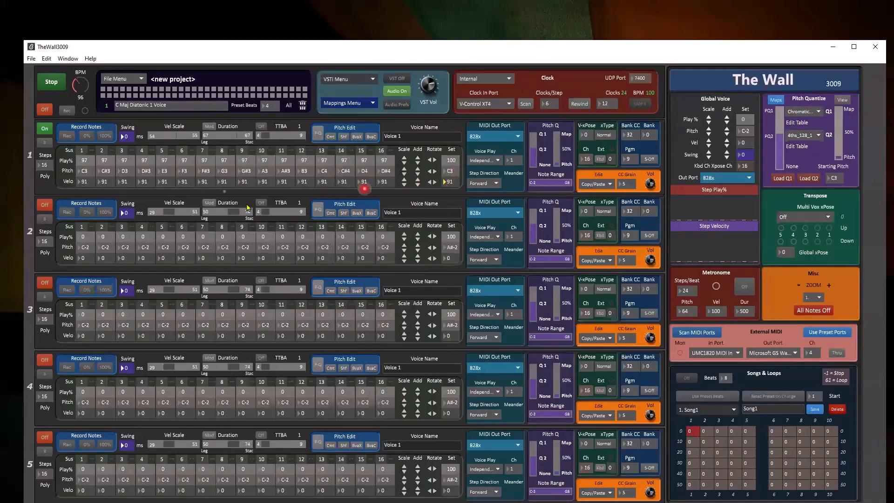
left_click_drag(450, 160, 453, 128)
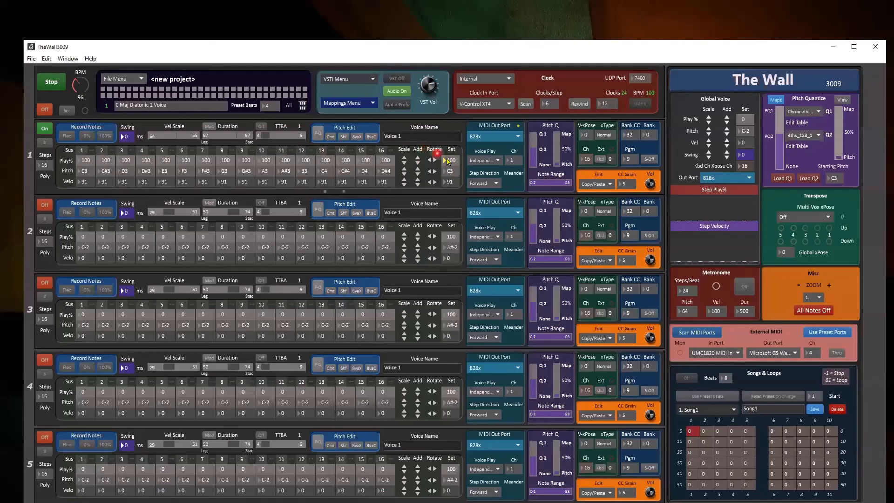
left_click_drag(450, 160, 450, 177)
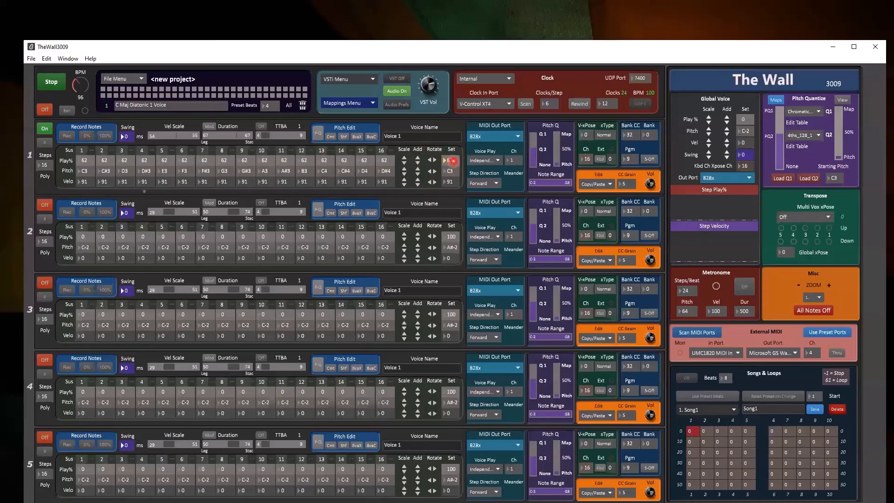
left_click_drag(451, 160, 443, 95)
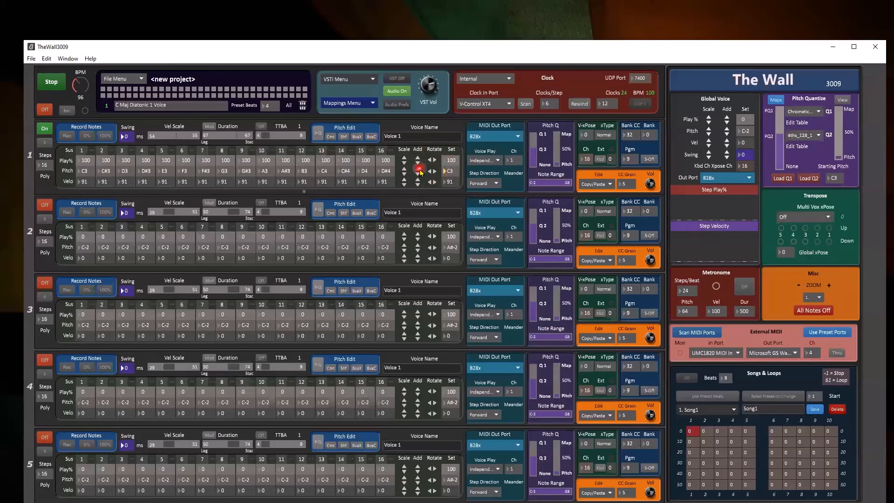
Transpose voice 1's chromatic run upward with the Pitch row's Add arrow
left_click(417, 170)
left_click(417, 171)
left_click(418, 170)
left_click(417, 171)
left_click(418, 170)
left_click(418, 171)
left_click(418, 171)
left_click(418, 171)
Transpose the run down to span G1 to A#2, then stop playback
left_click(418, 174)
left_click(418, 174)
left_click(418, 173)
left_click(417, 174)
left_click(417, 174)
left_click(417, 174)
left_click(418, 174)
left_click(418, 175)
left_click(418, 174)
left_click(418, 174)
left_click(418, 174)
left_click(418, 175)
left_click(418, 174)
left_click(418, 175)
left_click(418, 175)
left_click(418, 175)
left_click(418, 175)
left_click(418, 175)
left_click(418, 175)
left_click(418, 175)
left_click(418, 175)
left_click(418, 175)
left_click(418, 175)
left_click(48, 81)
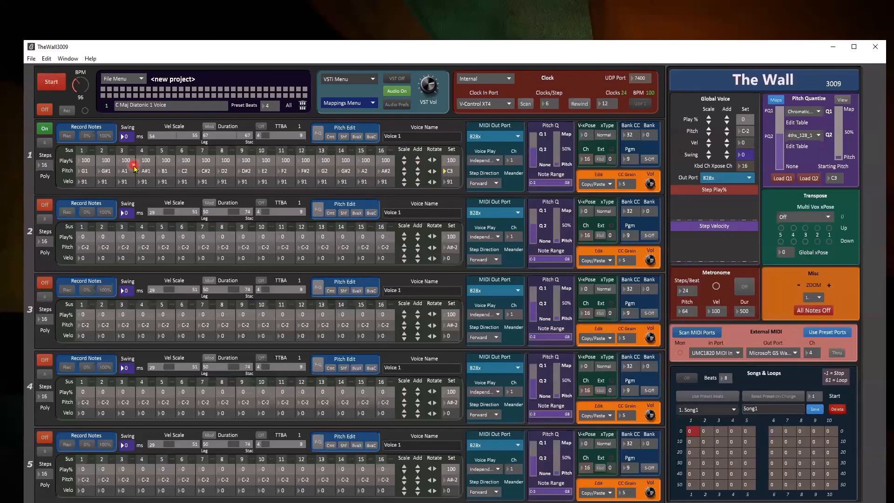